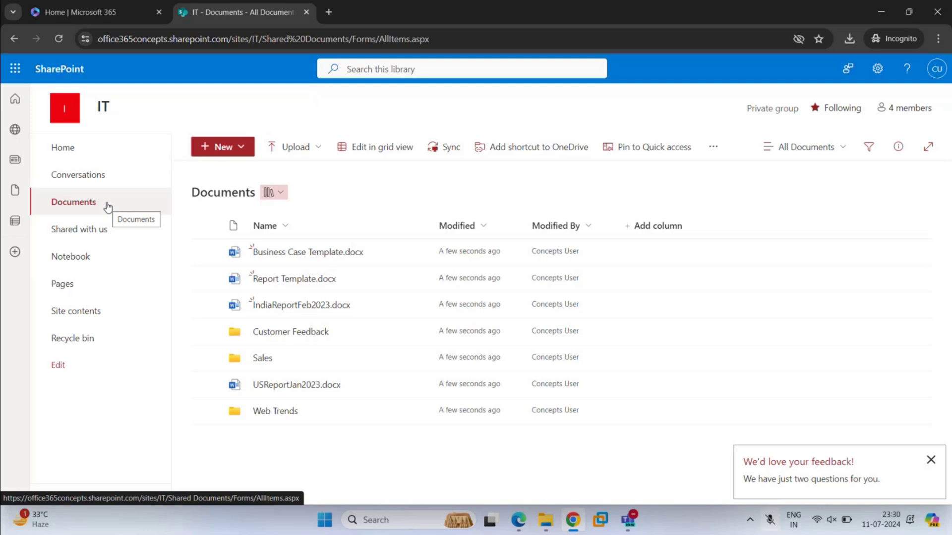
Step: Reload the Documents library listing, then return to the IT site home page
{"action": "left_click", "coordinate": [108, 206]}
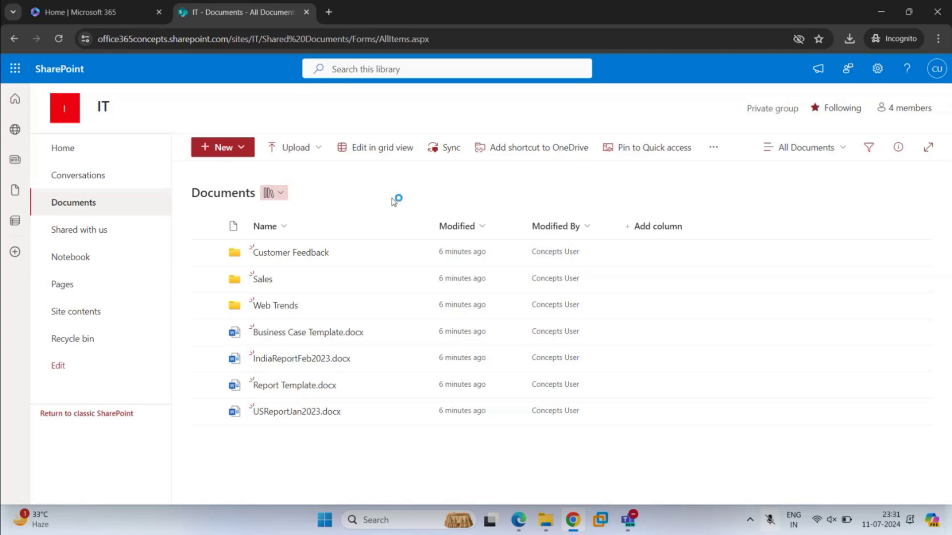
{"action": "left_click", "coordinate": [81, 152]}
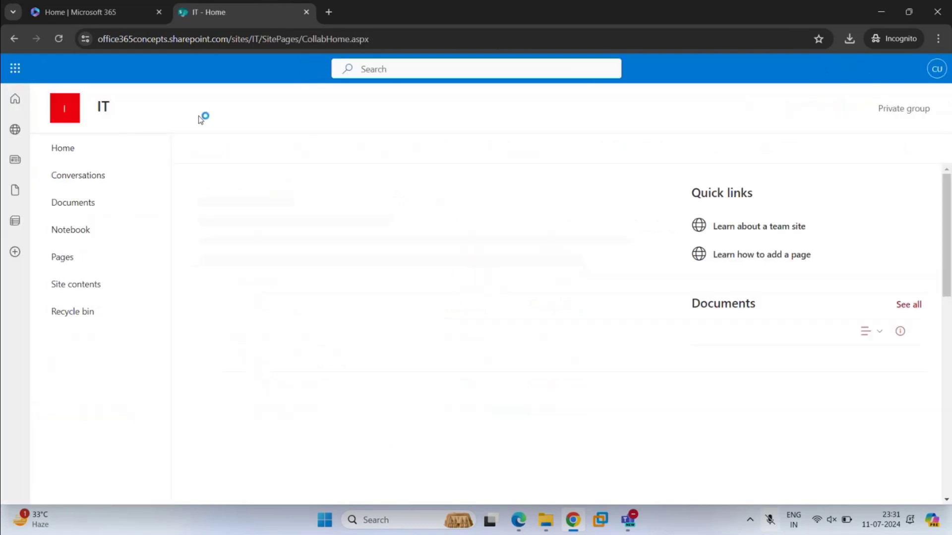
Step: Start a new document library from the home page's + New menu
{"action": "left_click", "coordinate": [225, 153]}
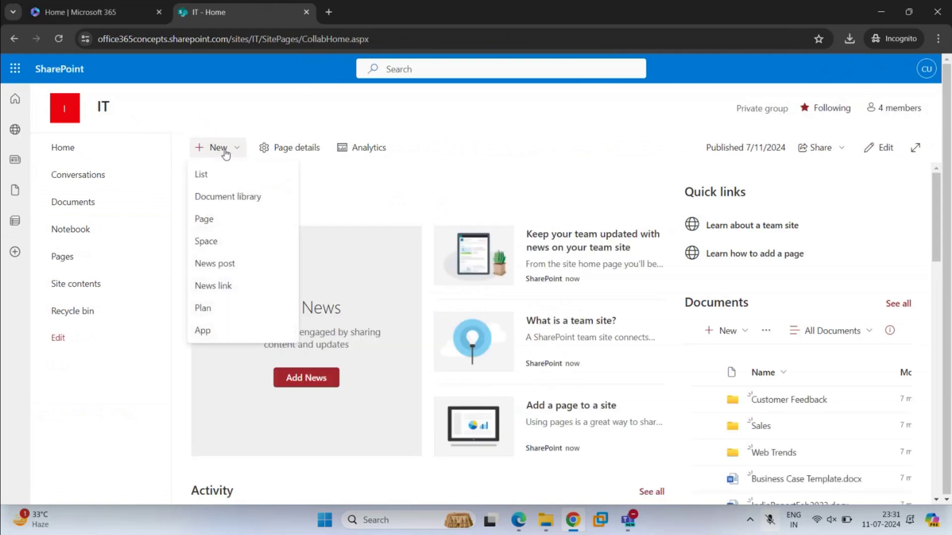
{"action": "left_click", "coordinate": [283, 199]}
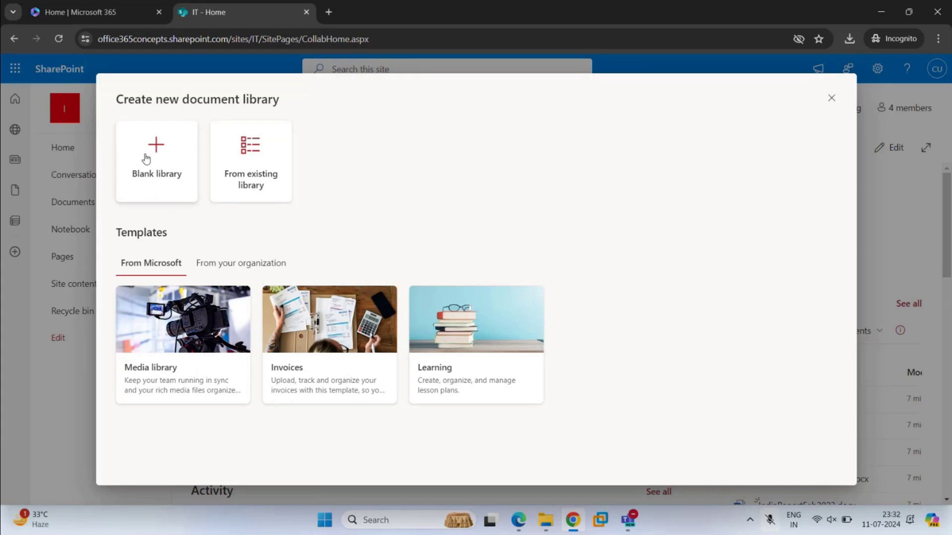
{"action": "left_click", "coordinate": [234, 157]}
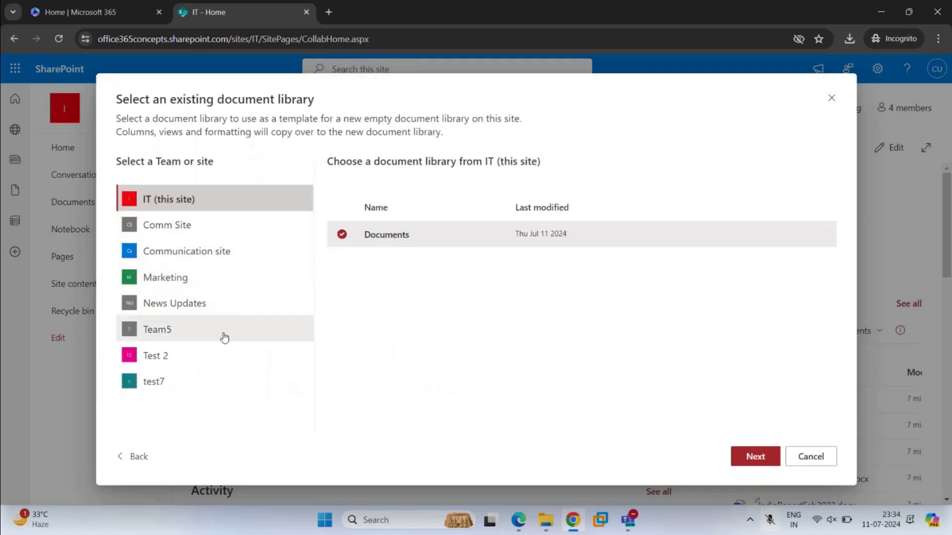
{"action": "left_click", "coordinate": [224, 355]}
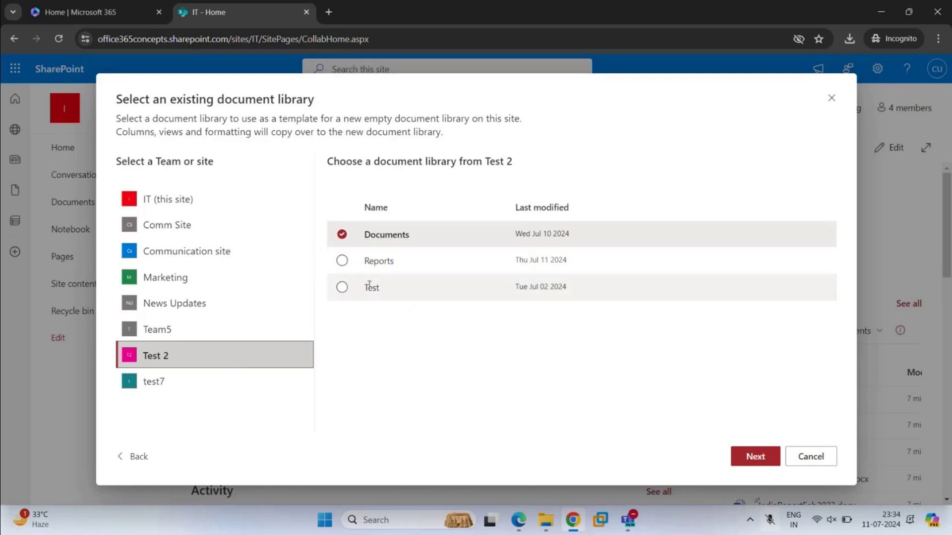
{"action": "left_click", "coordinate": [342, 261]}
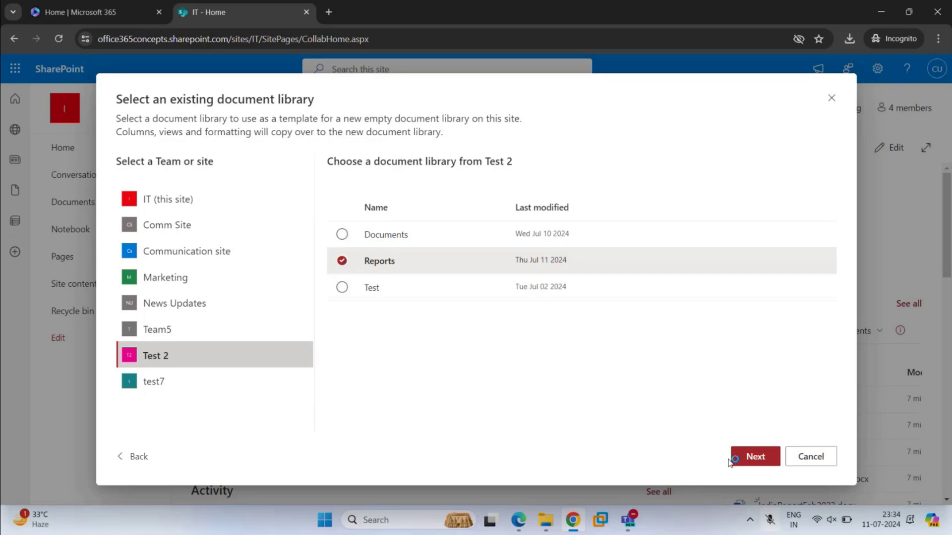
{"action": "left_click", "coordinate": [141, 458]}
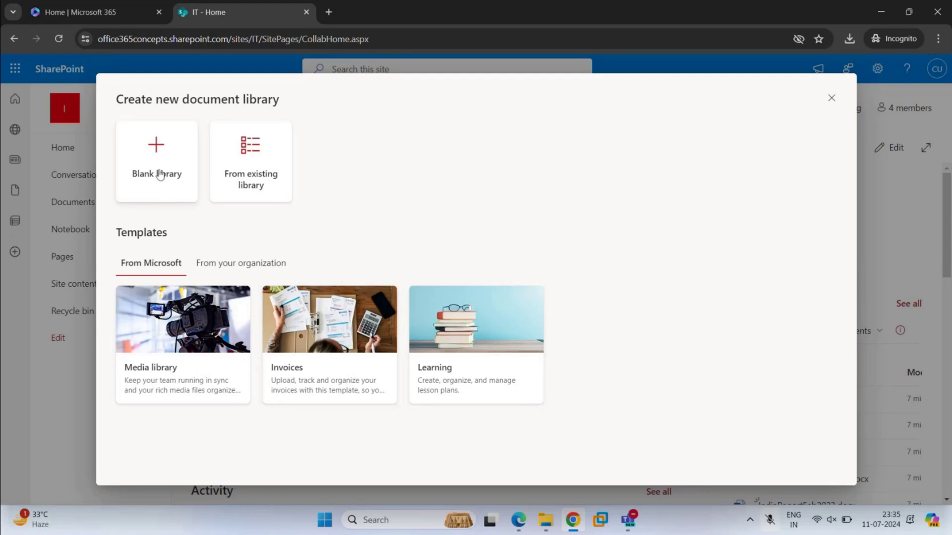
Step: Create blank library 'Reports Library' described as 'This document library will store reports.'
{"action": "left_click", "coordinate": [170, 153]}
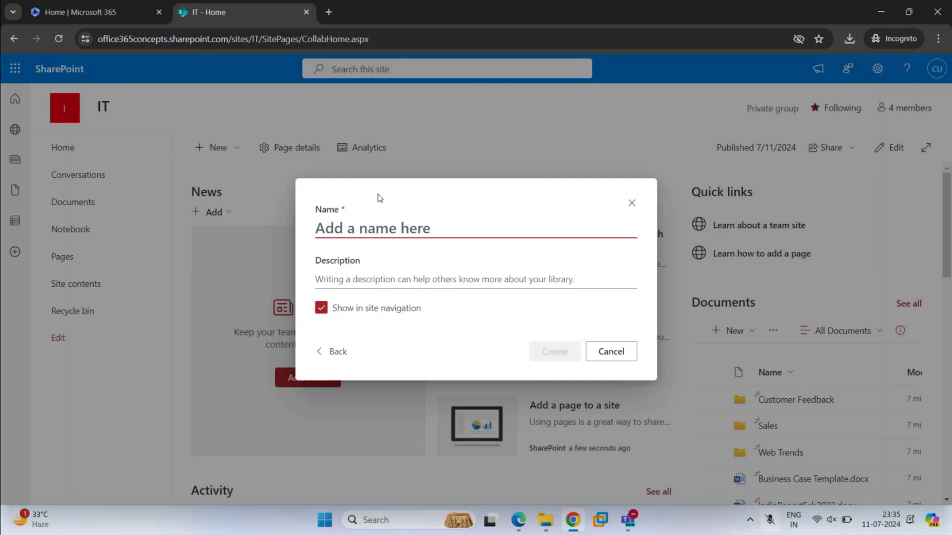
{"action": "type", "text": "R"}
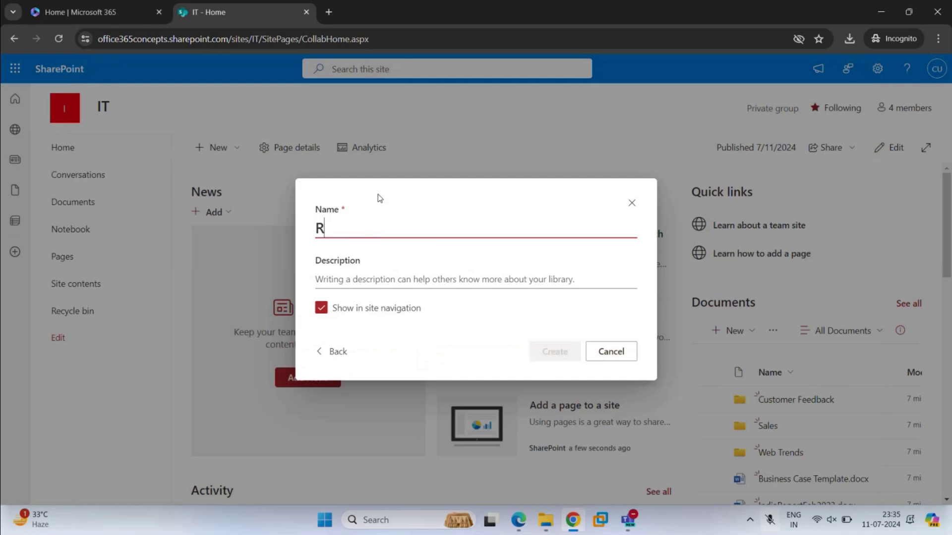
{"action": "type", "text": "eports Library"}
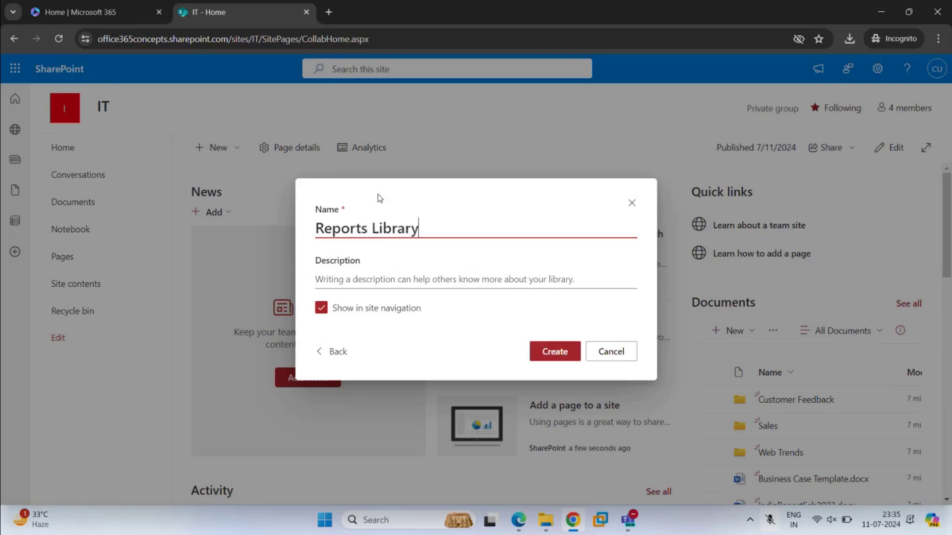
{"action": "left_click", "coordinate": [372, 283]}
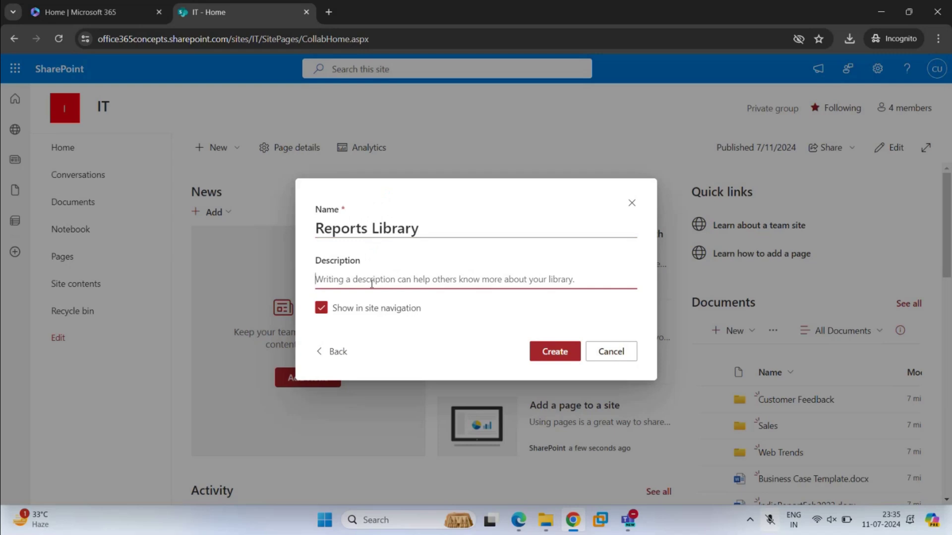
{"action": "type", "text": "This document"}
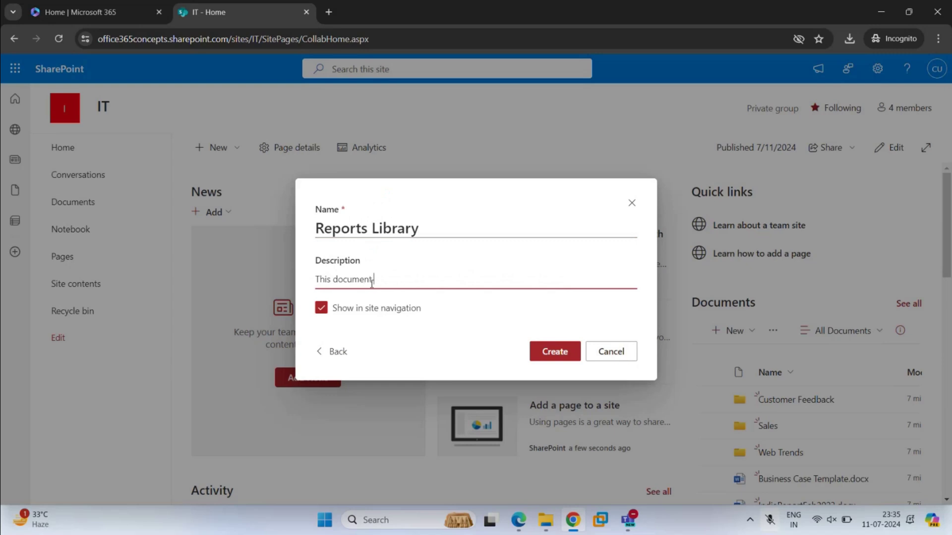
{"action": "type", "text": " library will store reports."}
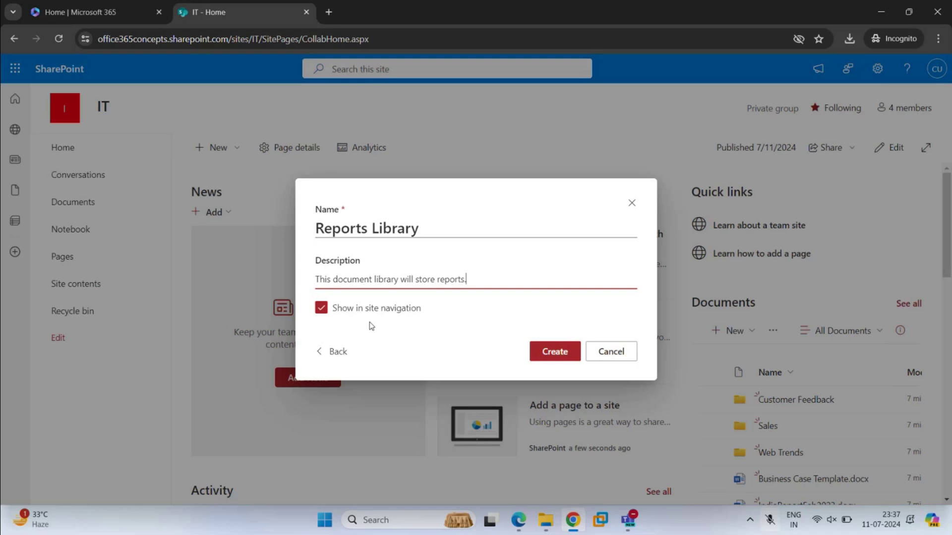
{"action": "left_click", "coordinate": [542, 352]}
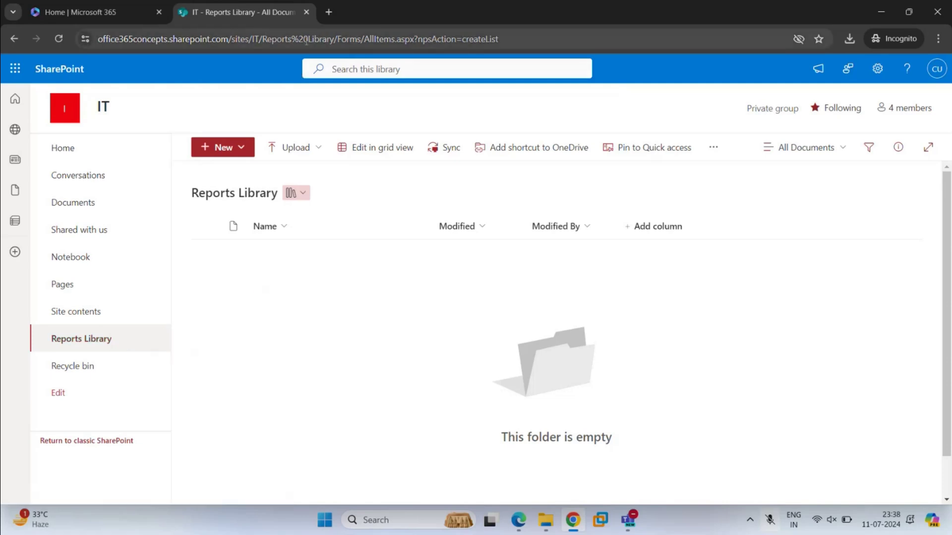
Step: Highlight the %20 in the Reports Library web address, then return to the IT home page
{"action": "left_click", "coordinate": [263, 39]}
{"action": "left_click", "coordinate": [264, 40]}
{"action": "left_click_drag", "start_coordinate": [291, 39], "coordinate": [320, 40]}
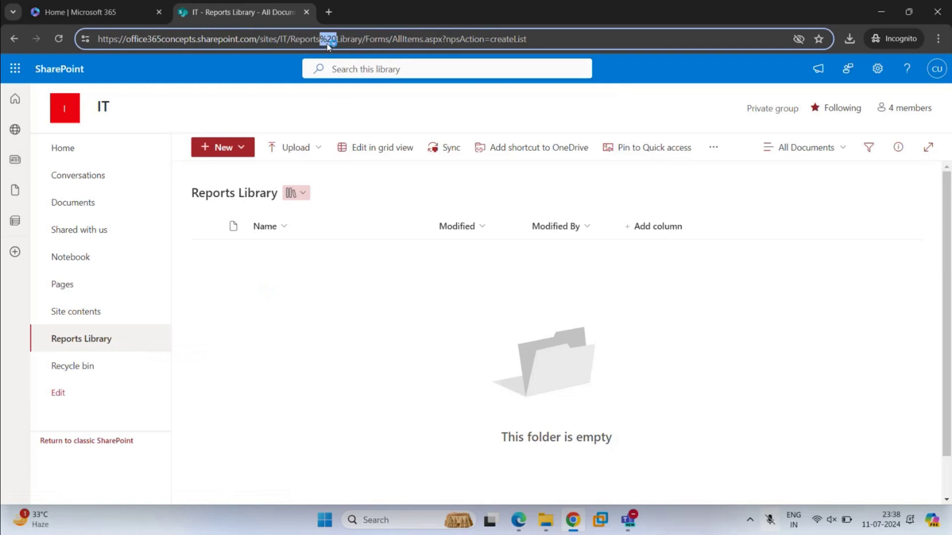
{"action": "left_click", "coordinate": [360, 298]}
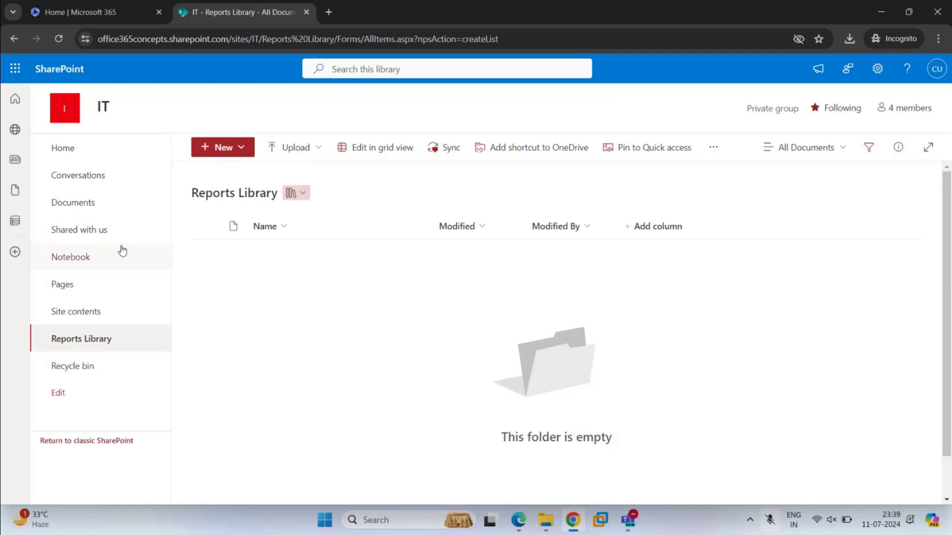
{"action": "left_click", "coordinate": [102, 156]}
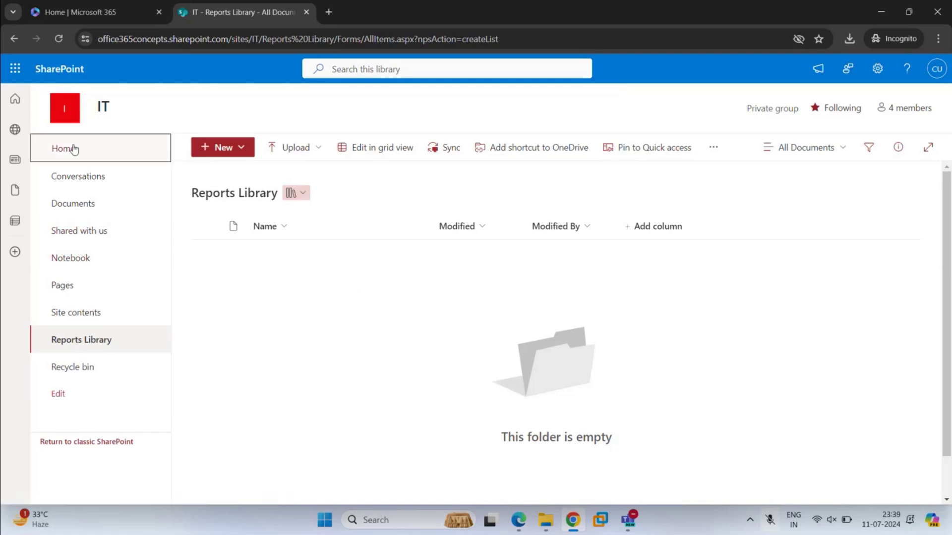
Step: Create a blank document library named 'DocLibrary' shown in site navigation
{"action": "left_click", "coordinate": [218, 148]}
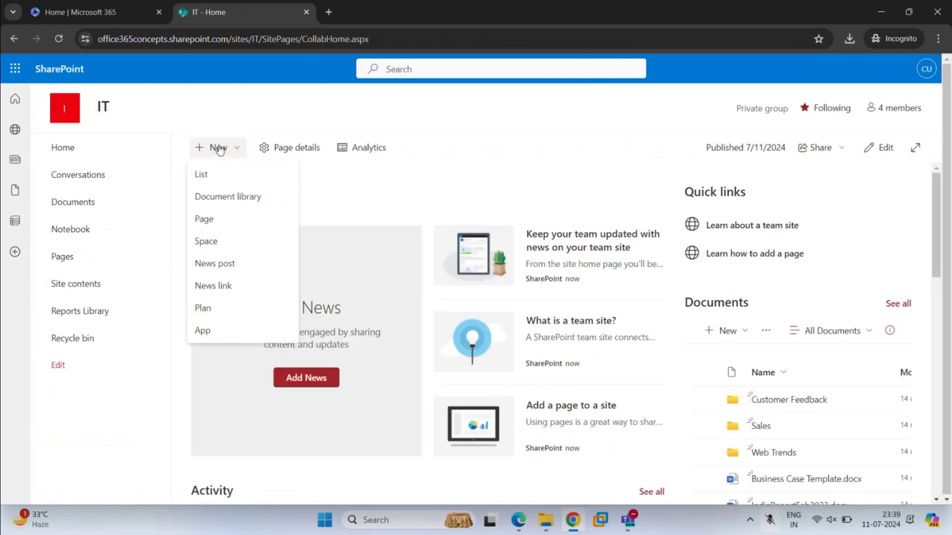
{"action": "left_click", "coordinate": [268, 196]}
{"action": "left_click", "coordinate": [153, 161]}
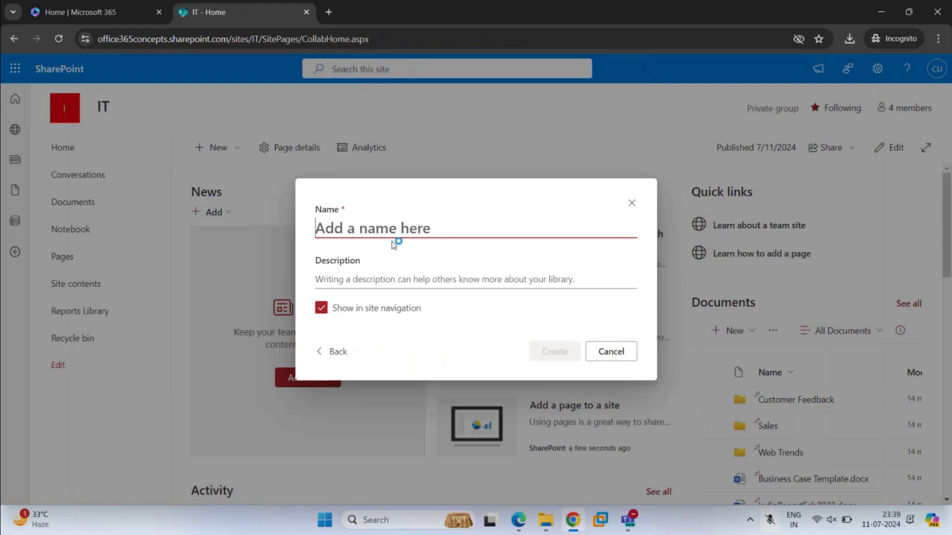
{"action": "type", "text": "DocLib"}
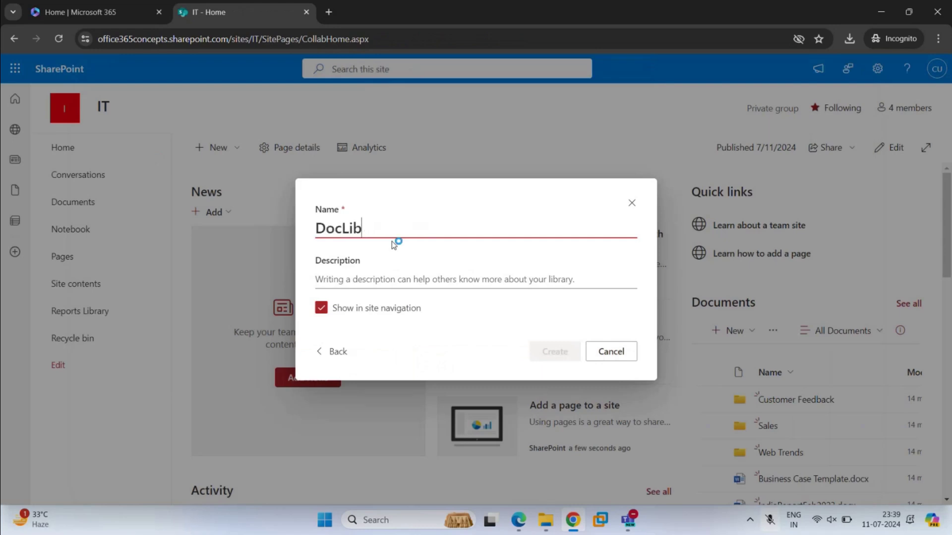
{"action": "type", "text": "rary"}
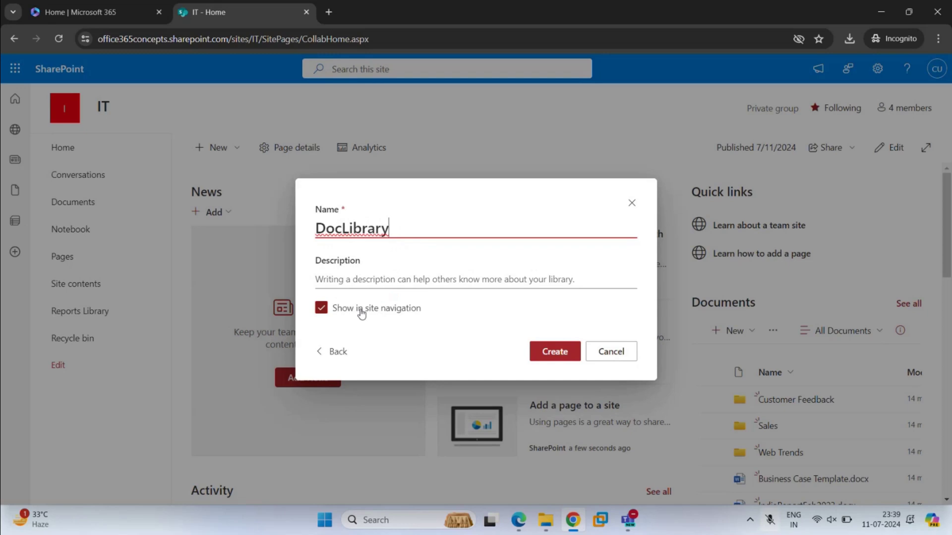
{"action": "left_click", "coordinate": [550, 353]}
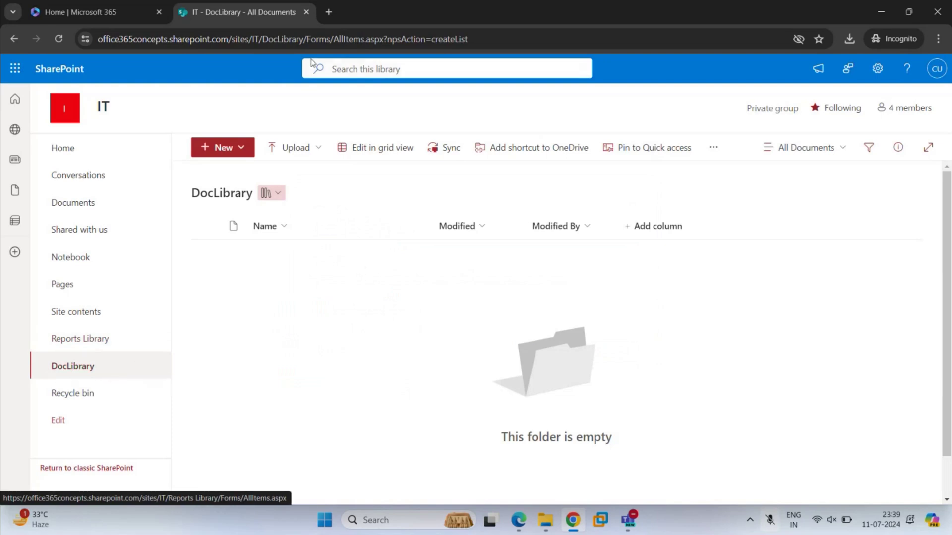
{"action": "left_click", "coordinate": [270, 38]}
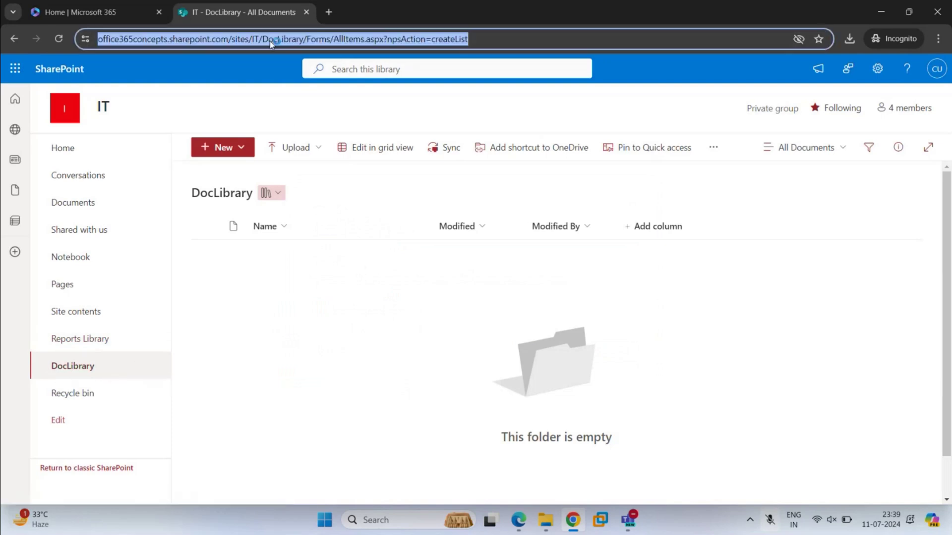
{"action": "left_click", "coordinate": [304, 39]}
{"action": "left_click_drag", "start_coordinate": [290, 39], "coordinate": [331, 39]}
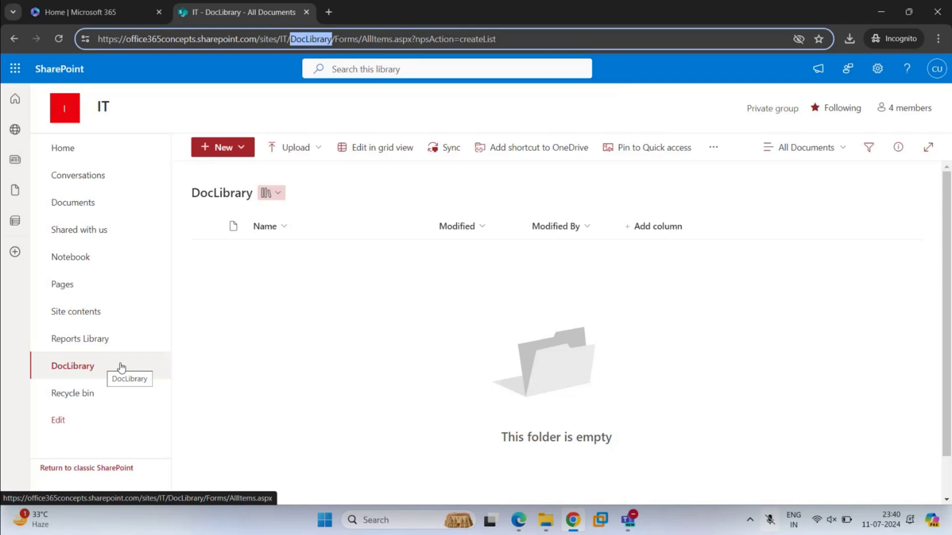
{"action": "left_click", "coordinate": [107, 210]}
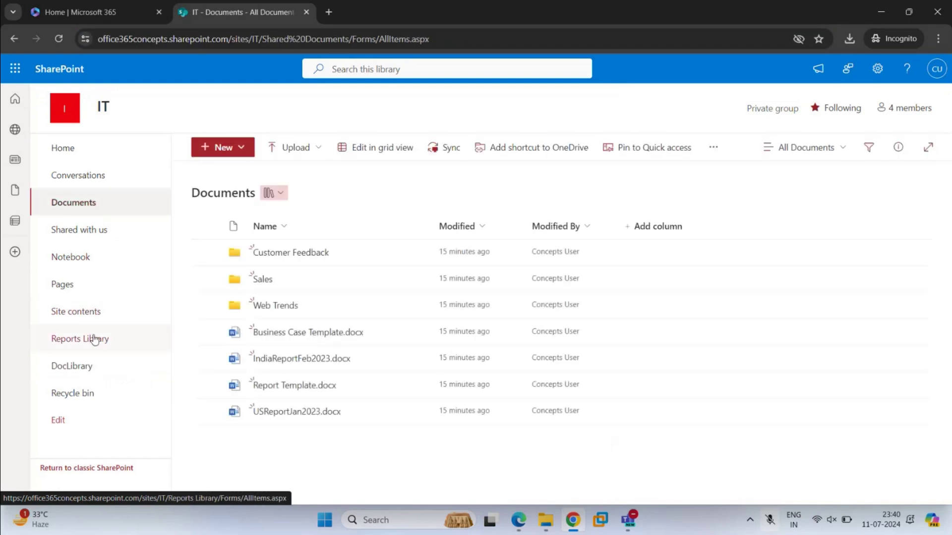
{"action": "left_click", "coordinate": [98, 339]}
{"action": "left_click", "coordinate": [94, 365]}
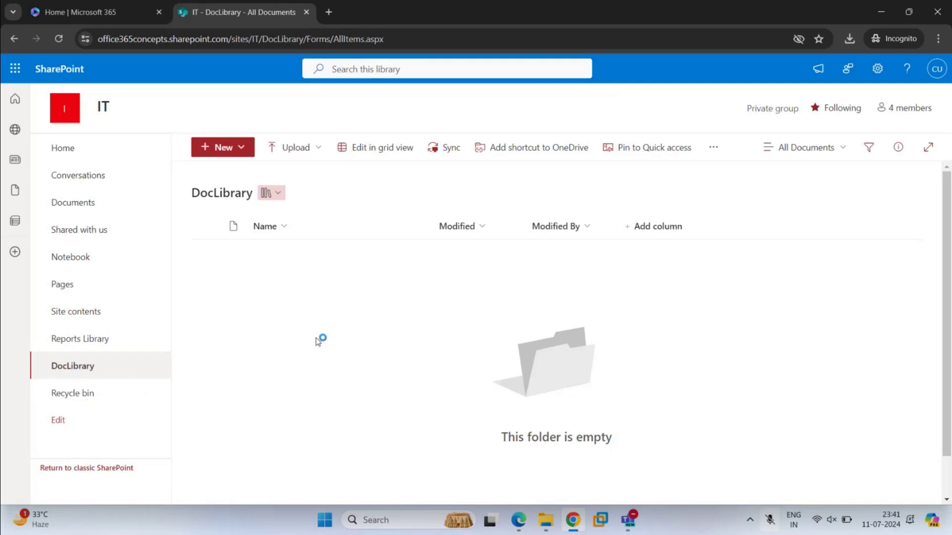
{"action": "left_click", "coordinate": [113, 369]}
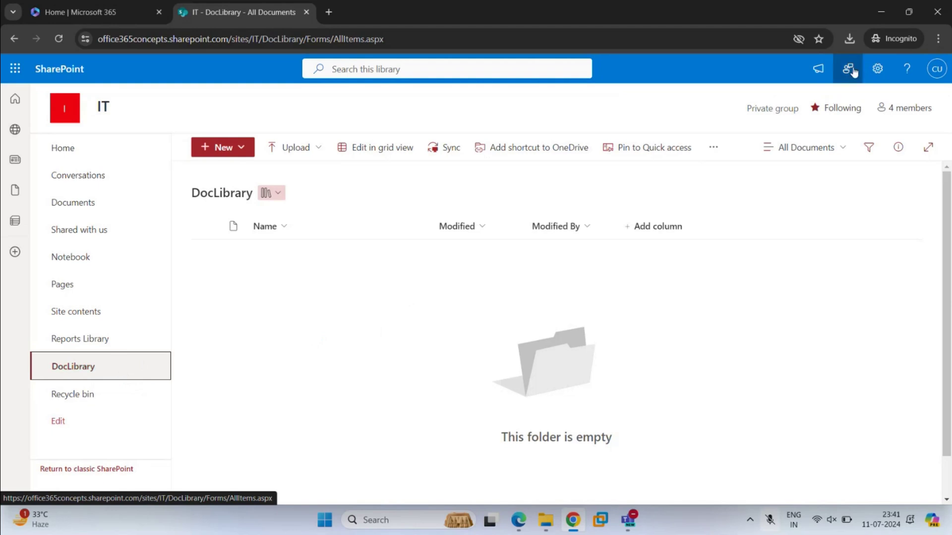
Step: Rename the DocLibrary library to 'Doc Library' in Library settings and save
{"action": "left_click", "coordinate": [878, 70]}
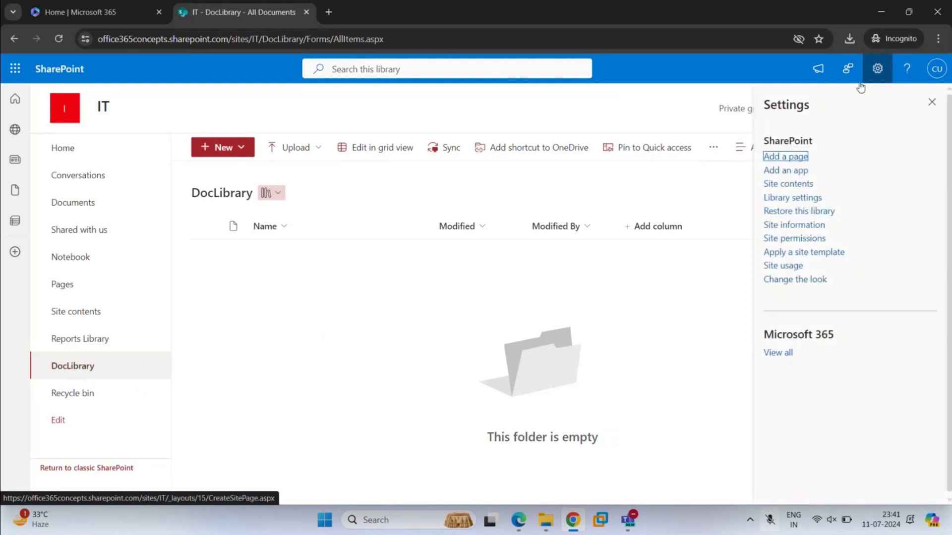
{"action": "left_click", "coordinate": [809, 197]}
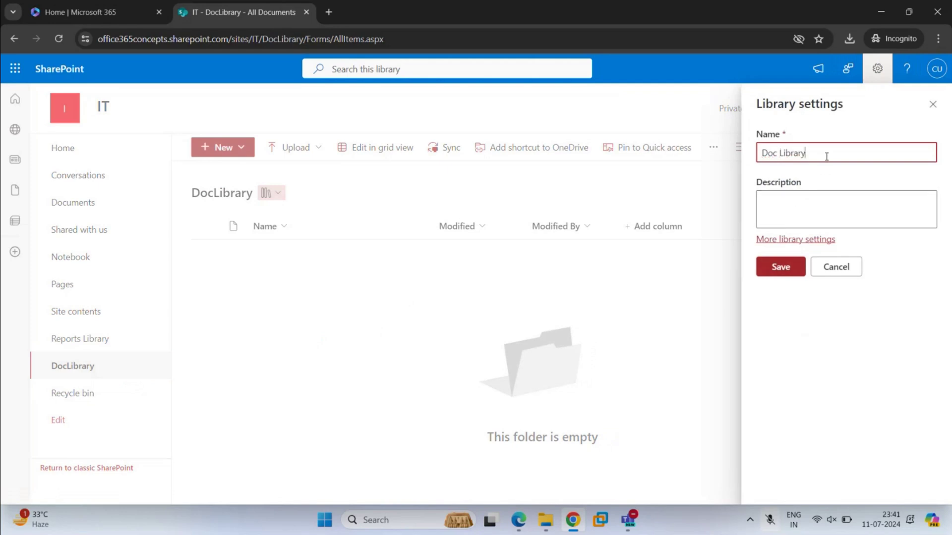
{"action": "left_click", "coordinate": [781, 267]}
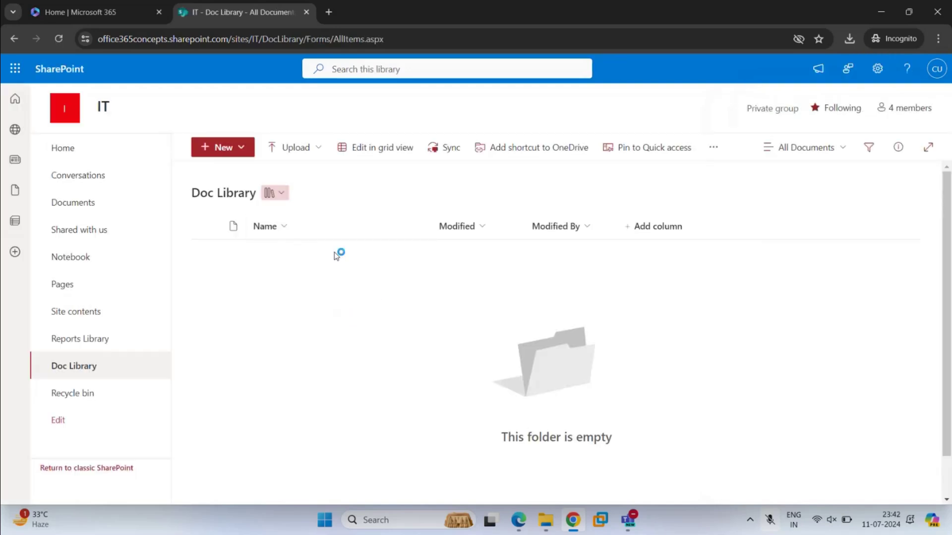
{"action": "left_click", "coordinate": [295, 39]}
{"action": "left_click", "coordinate": [298, 39]}
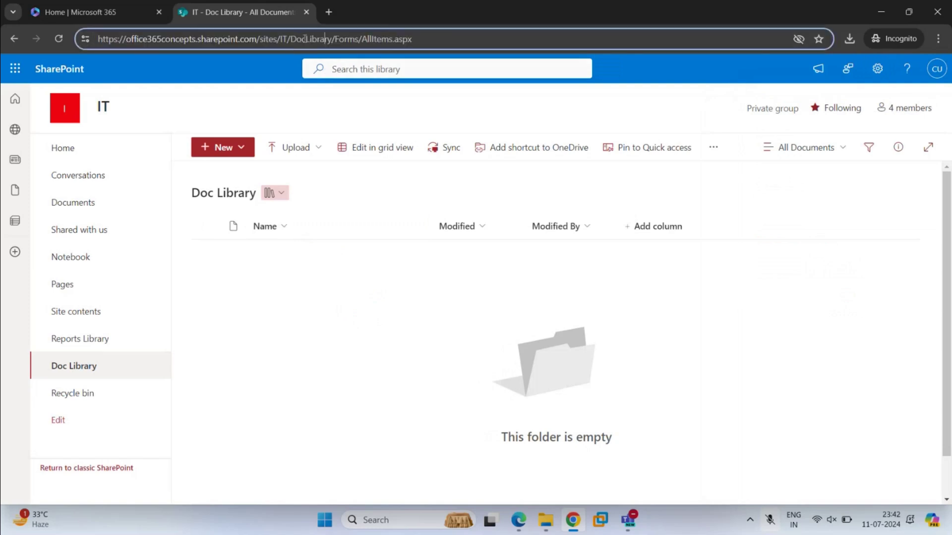
{"action": "left_click_drag", "start_coordinate": [334, 41], "coordinate": [290, 40]}
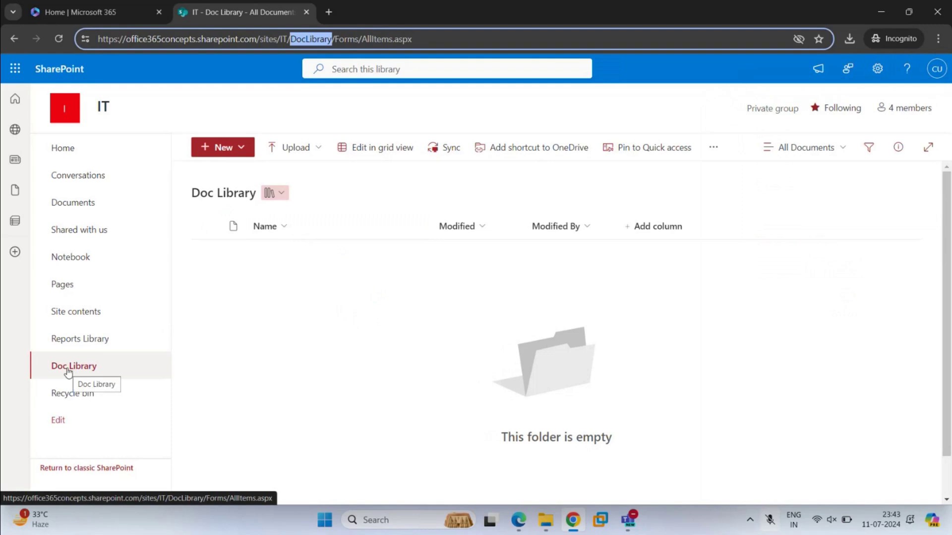
{"action": "left_click", "coordinate": [308, 39]}
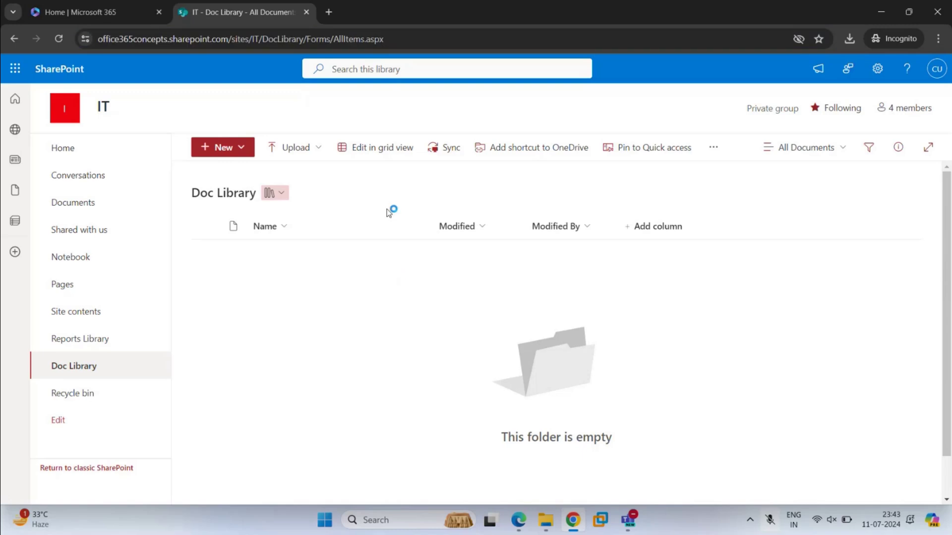
{"action": "left_click", "coordinate": [404, 36]}
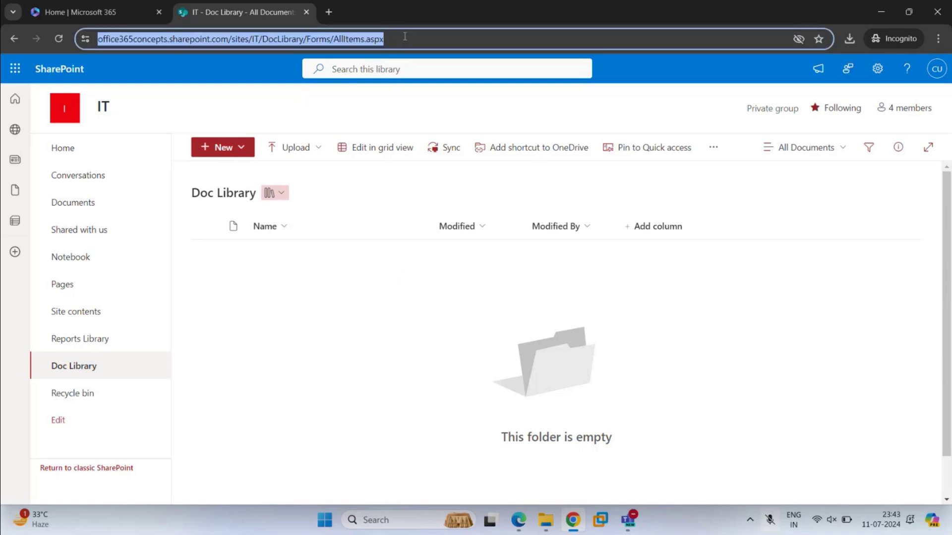
{"action": "left_click_drag", "start_coordinate": [411, 39], "coordinate": [88, 42]}
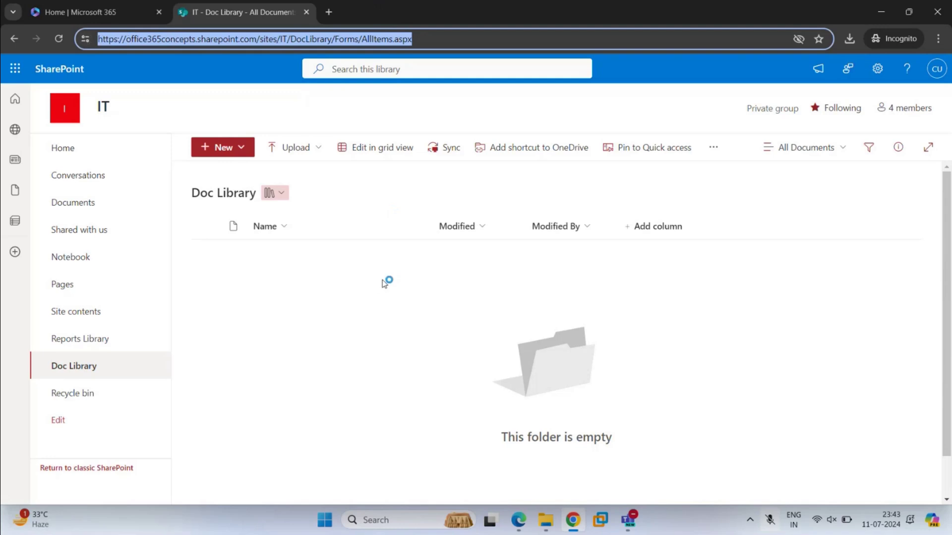